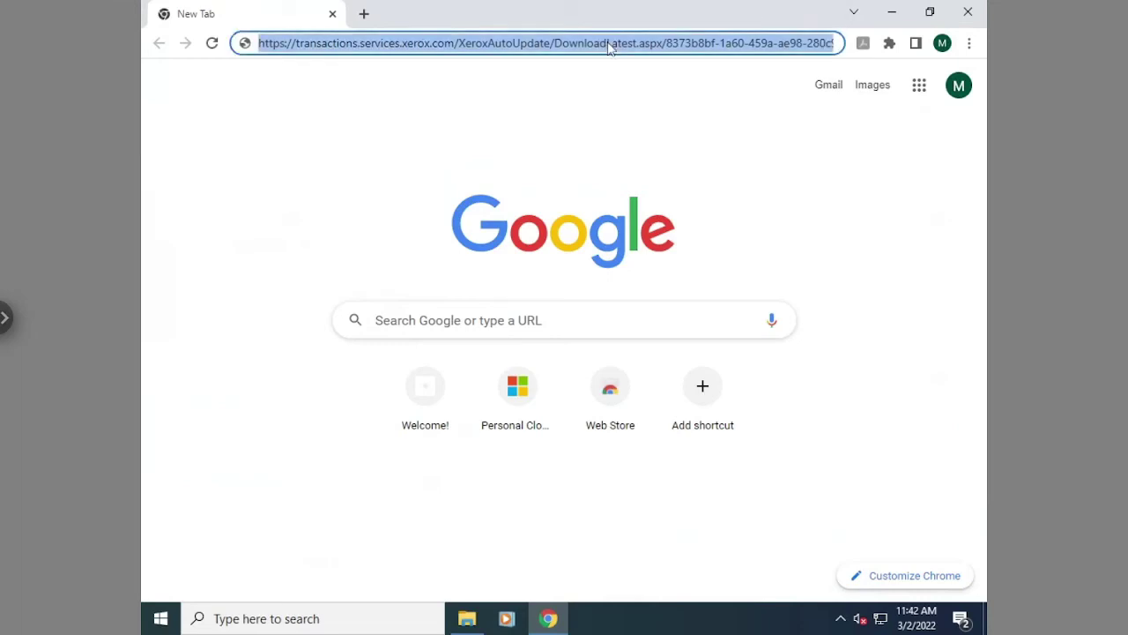
Load the Xerox download link, run the downloaded XDA_Premier installer, and minimize Chrome
{"action": "left_click", "coordinate": [647, 43]}
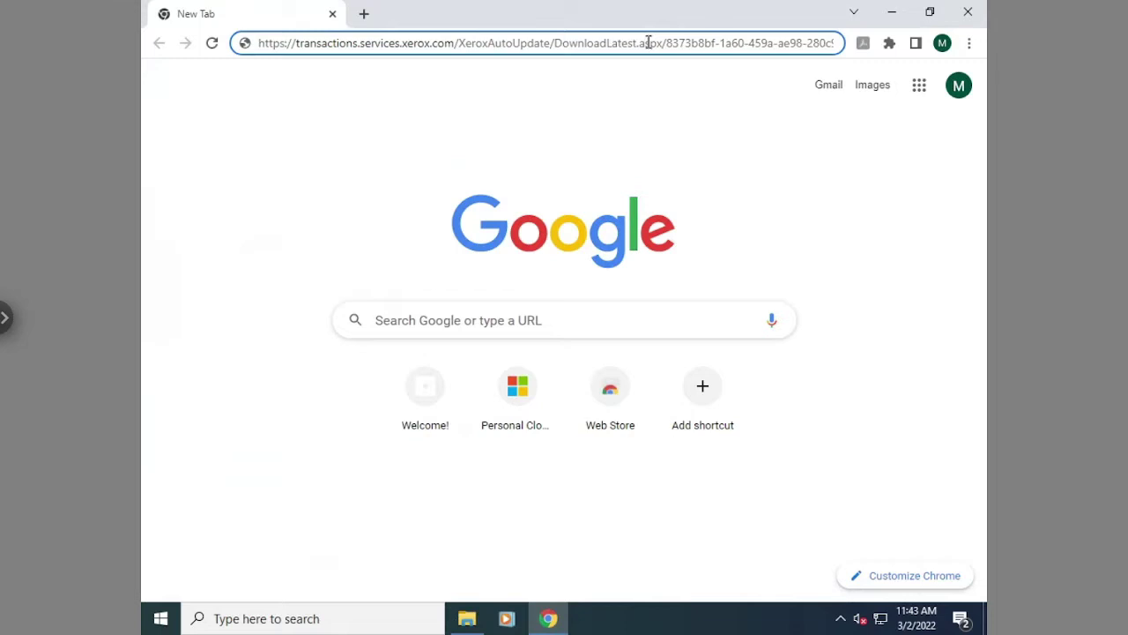
{"action": "key", "text": "Return"}
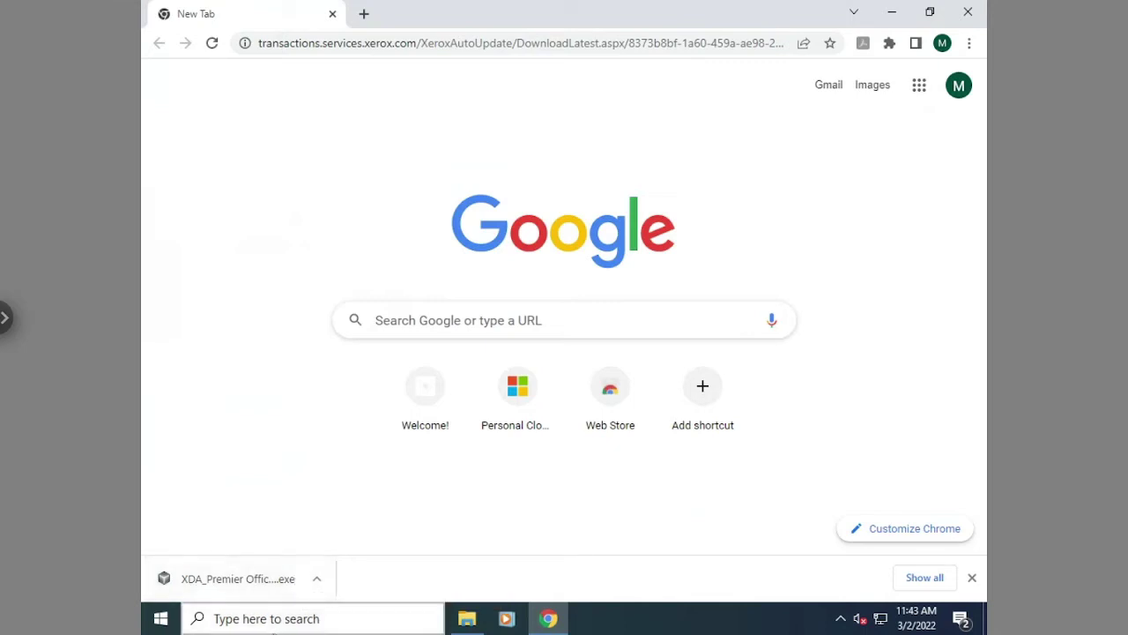
{"action": "left_click", "coordinate": [244, 578]}
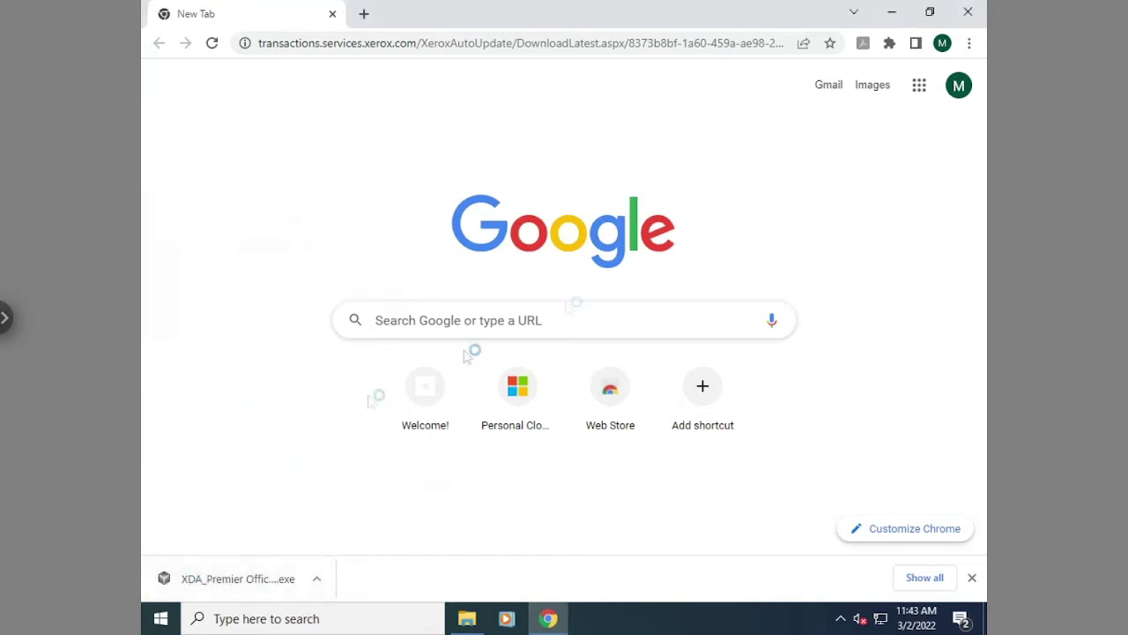
{"action": "left_click", "coordinate": [894, 12]}
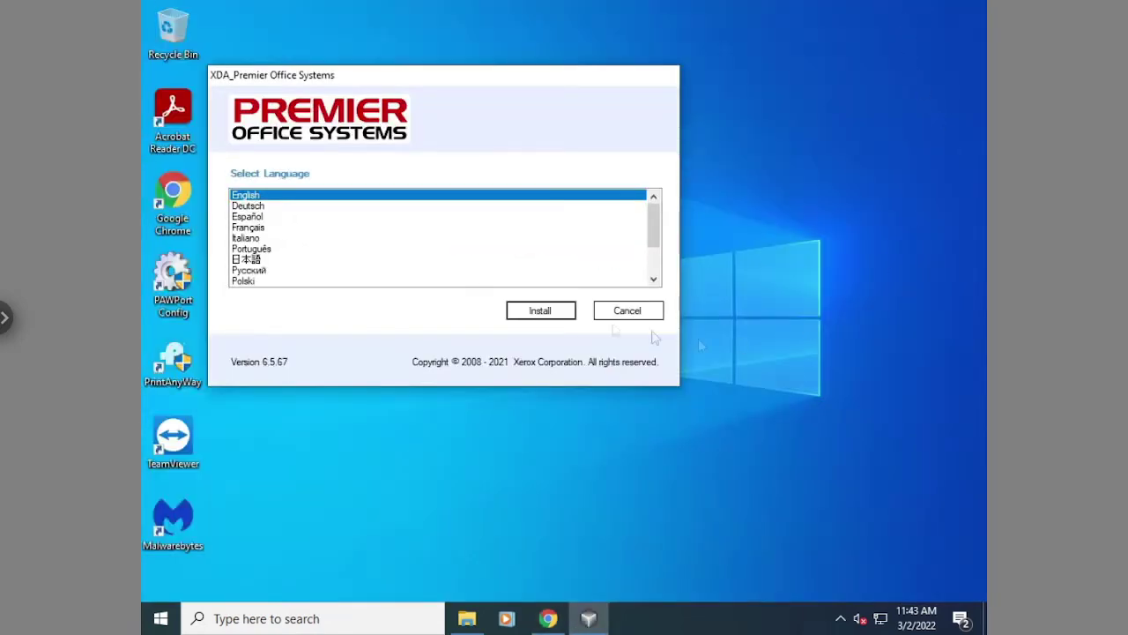
Start the Xerox Device Agent installation with English as the language
{"action": "left_click", "coordinate": [543, 314]}
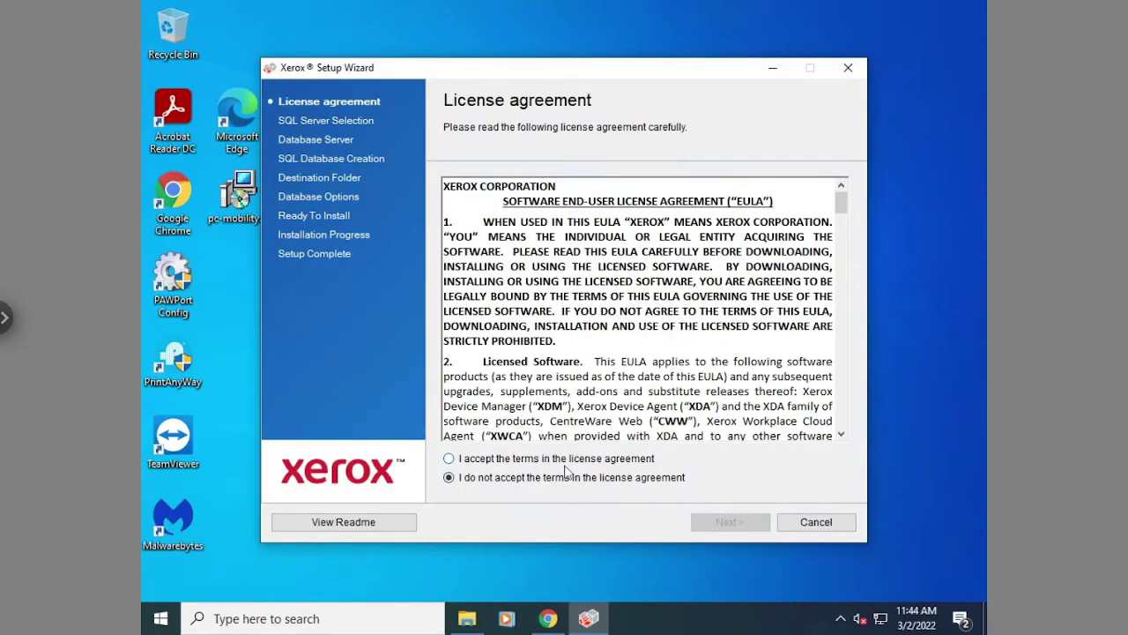
Accept the license terms, keep the built-in SQL database and default folder, and install v6.5.67
{"action": "left_click", "coordinate": [541, 459]}
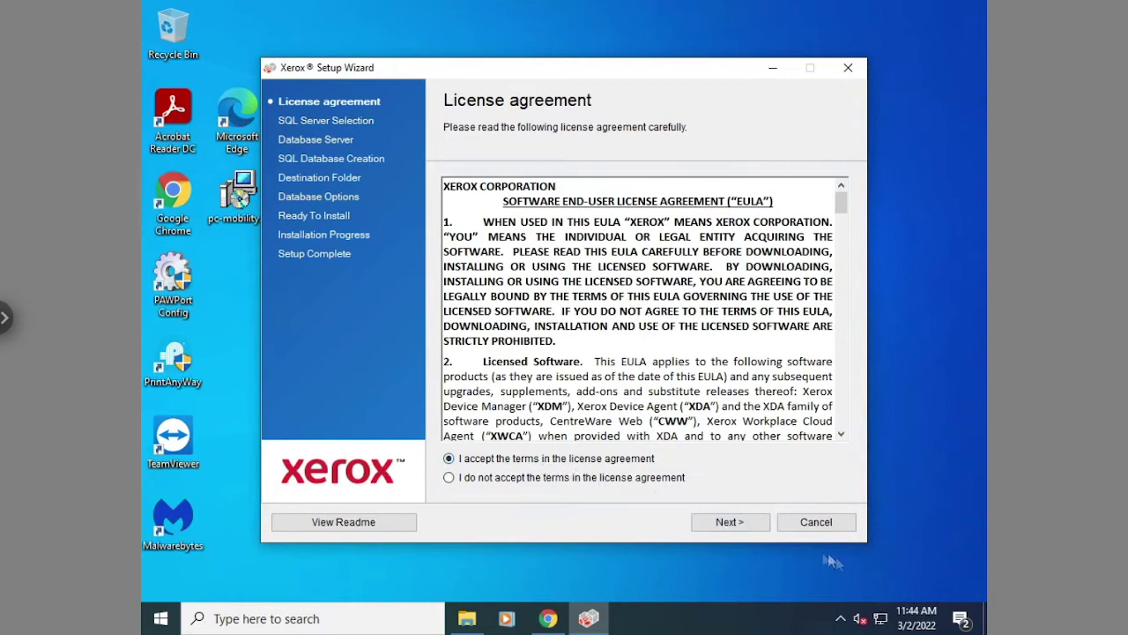
{"action": "left_click", "coordinate": [741, 525]}
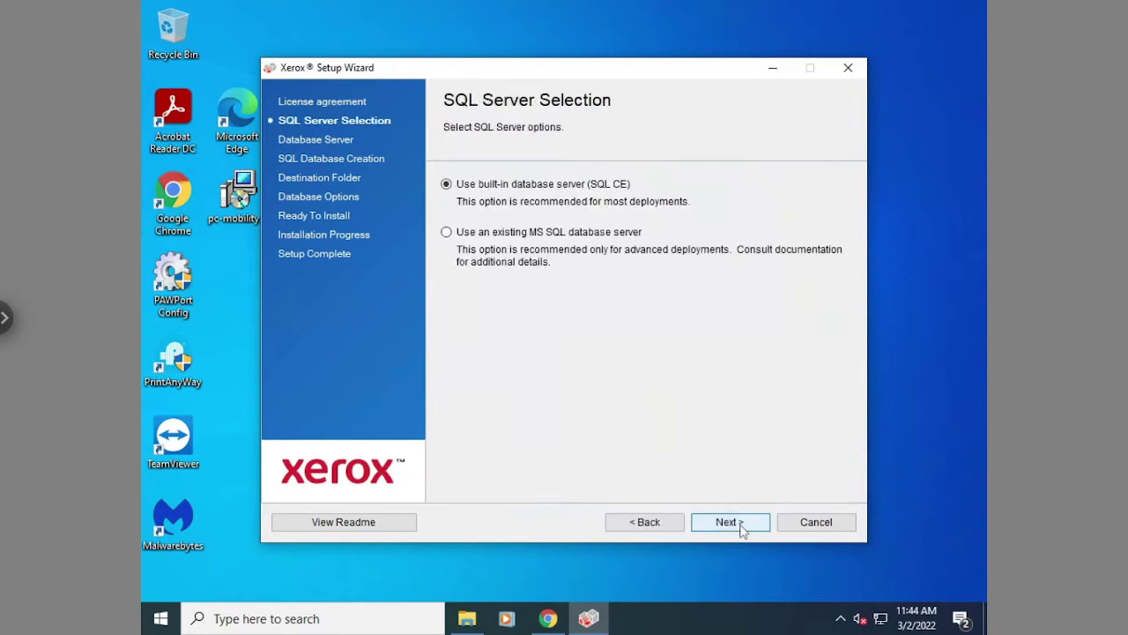
{"action": "left_click", "coordinate": [728, 523]}
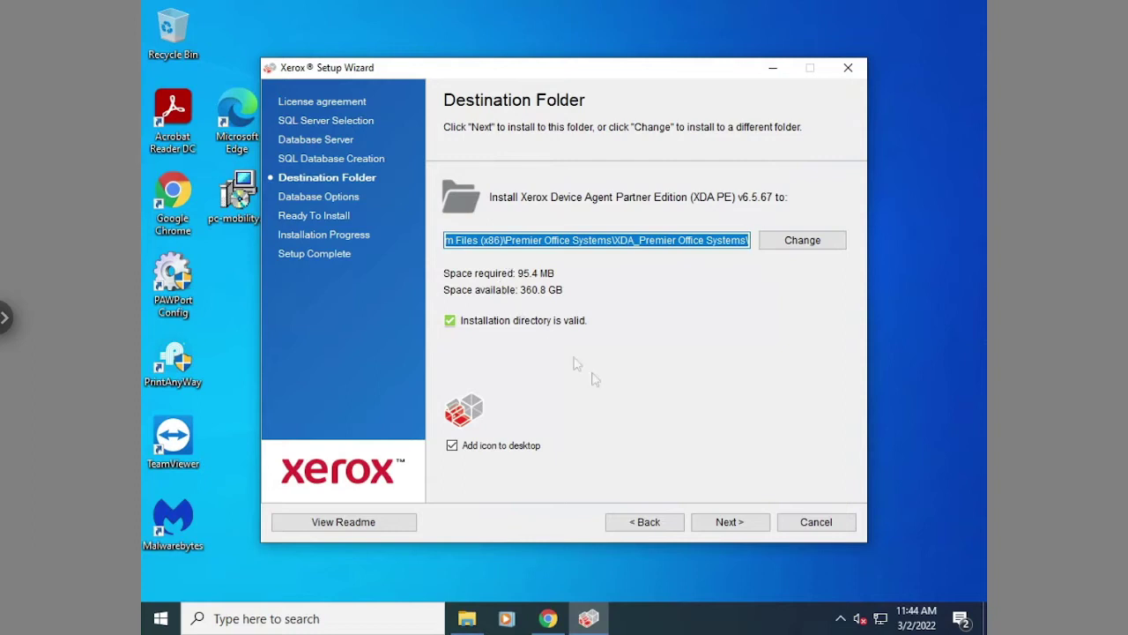
{"action": "left_click", "coordinate": [755, 532]}
{"action": "left_click", "coordinate": [756, 529]}
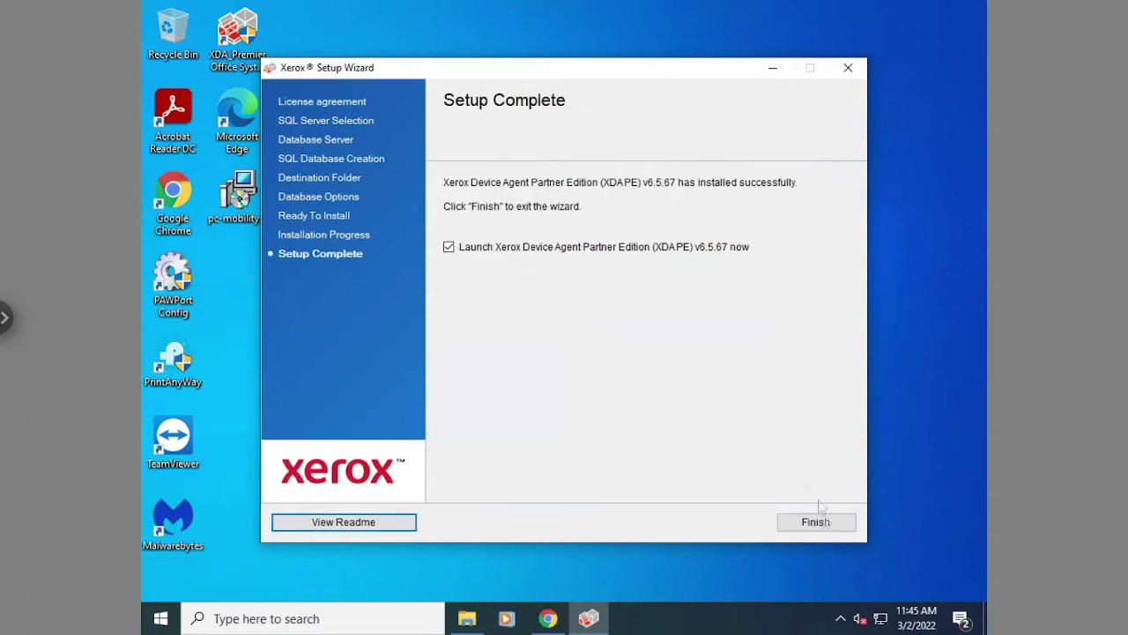
Finish setup, launch XDA_Premier from the desktop, and advance the Configuration Wizard to account registration
{"action": "left_click", "coordinate": [831, 527]}
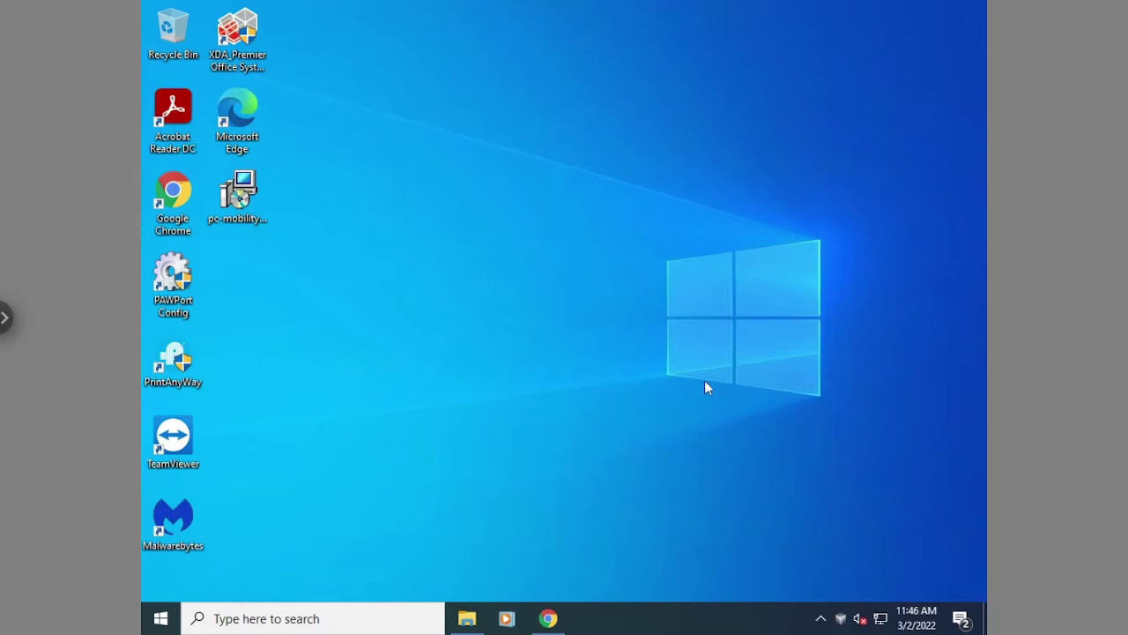
{"action": "double_click", "coordinate": [227, 55]}
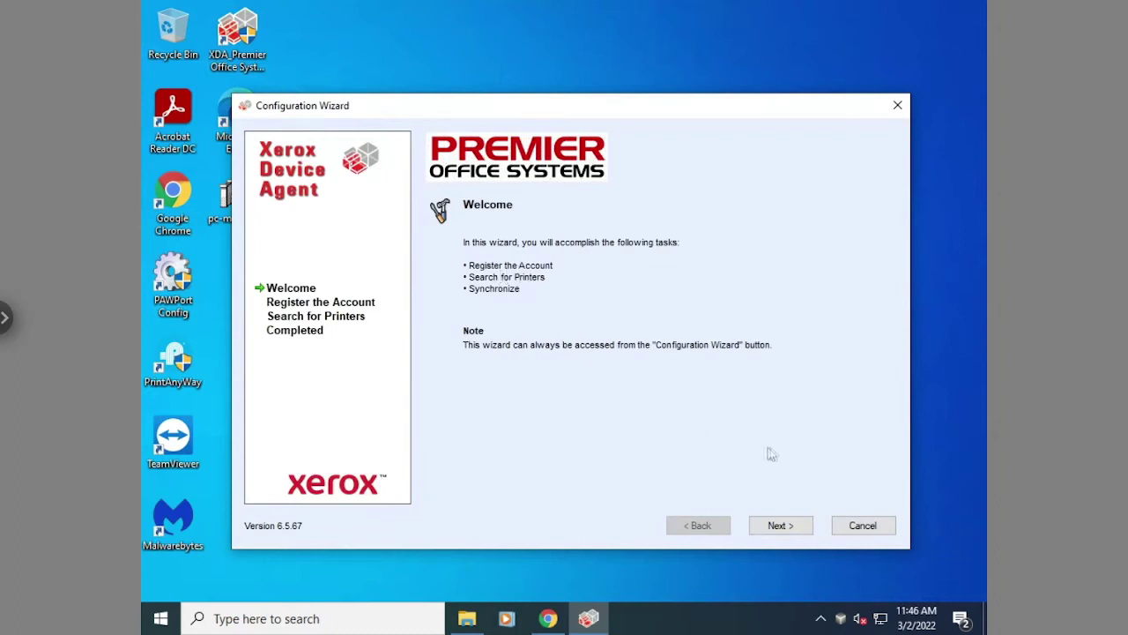
{"action": "left_click", "coordinate": [781, 526]}
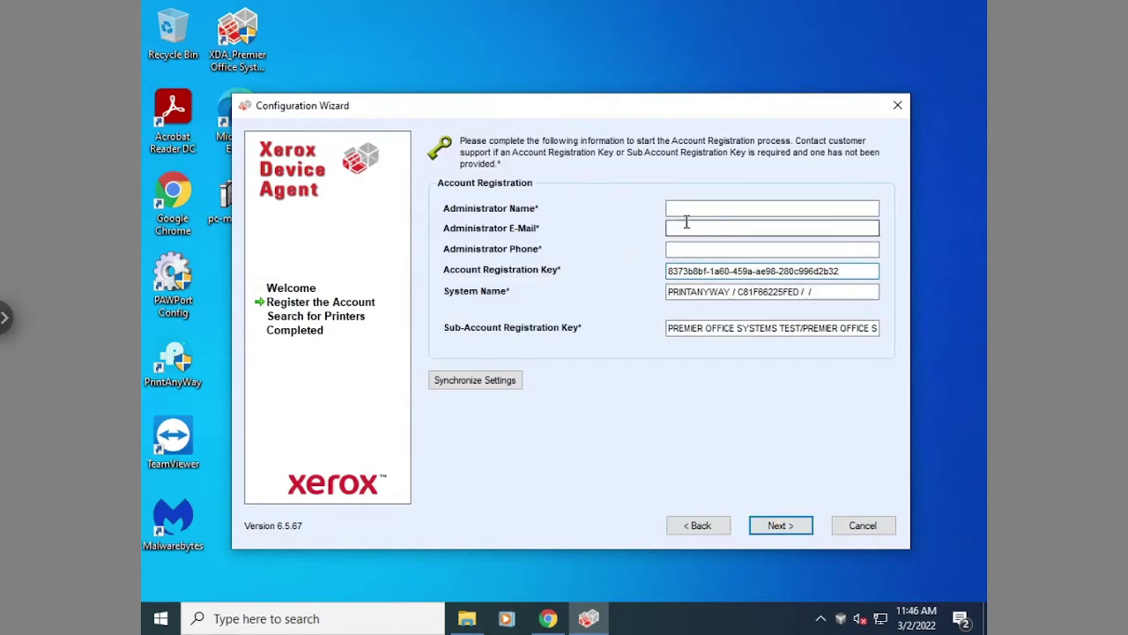
Enter the administrator's name, e-mail address and phone number in Account Registration and submit
{"action": "left_click", "coordinate": [687, 210]}
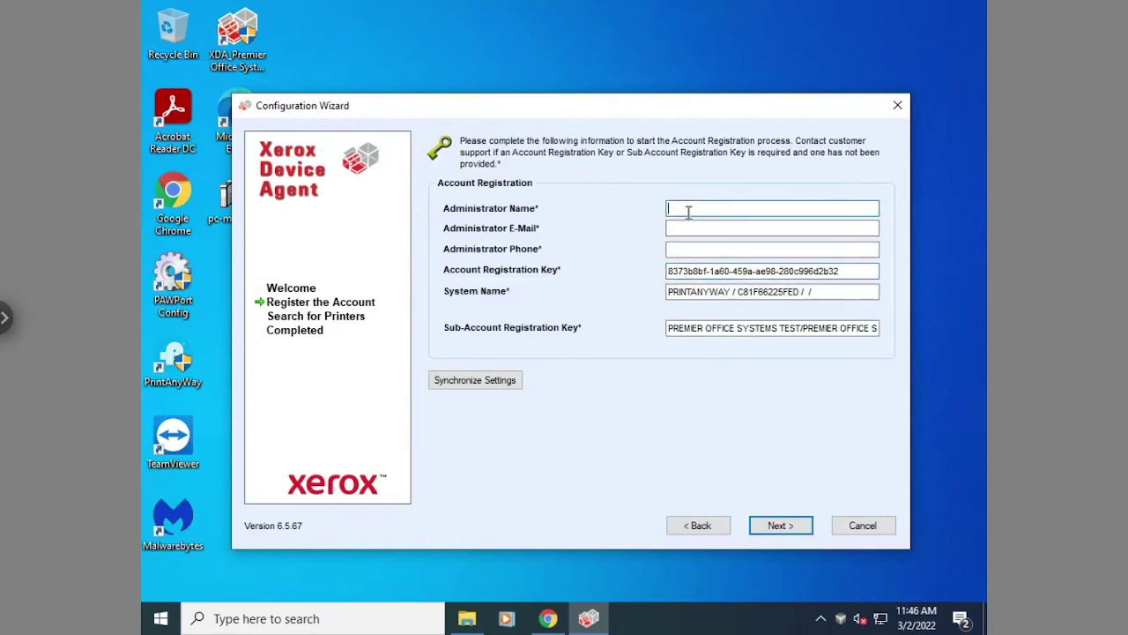
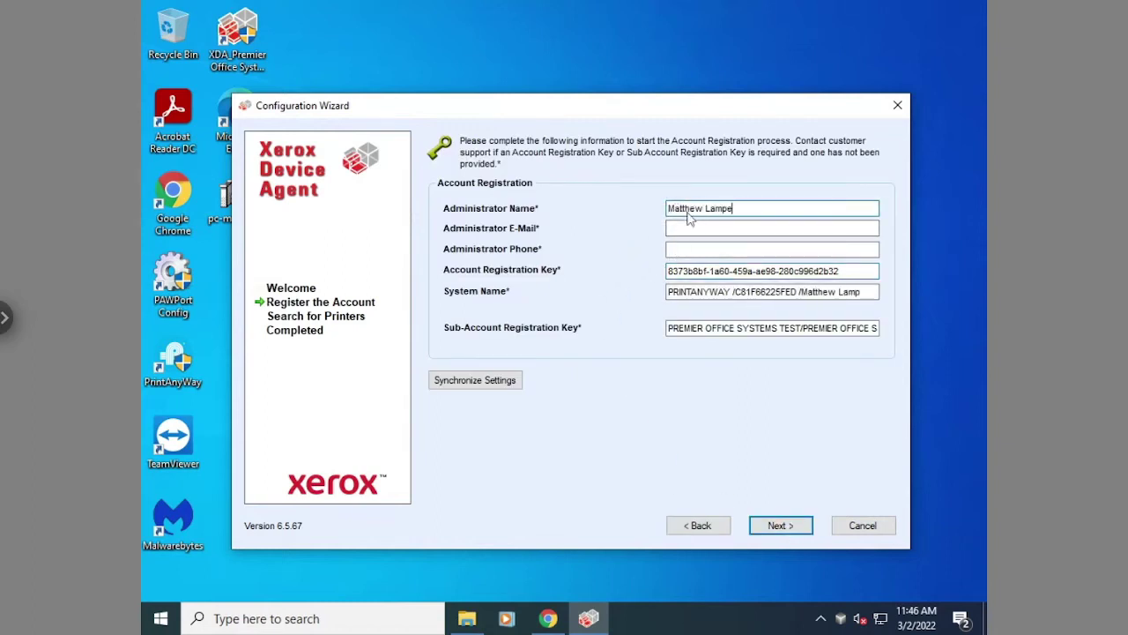
{"action": "key", "text": "Tab"}
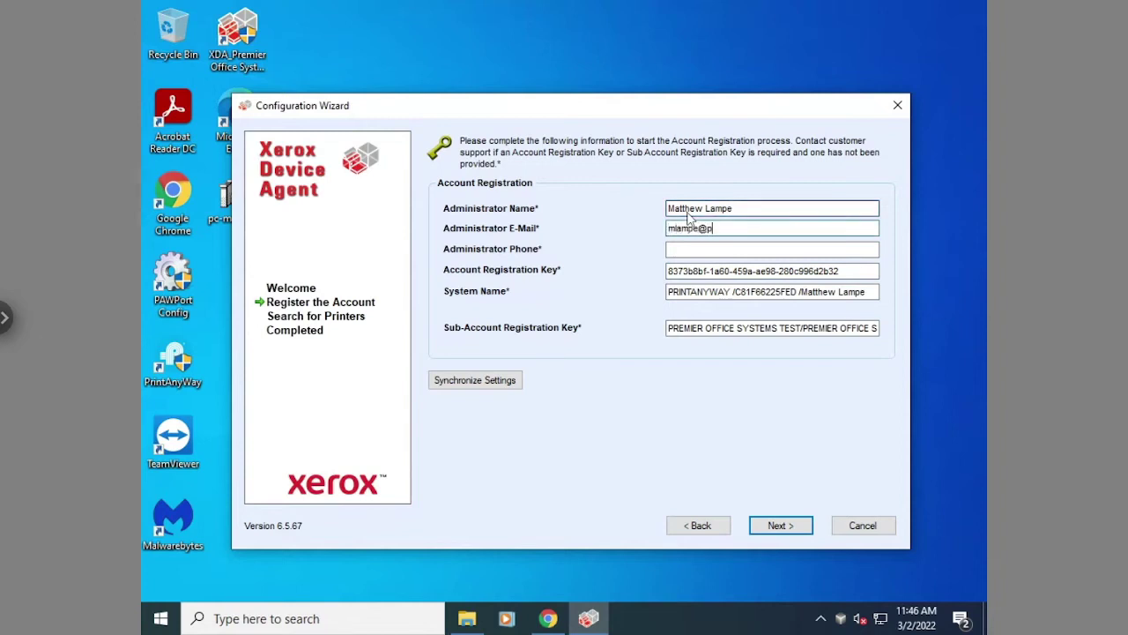
{"action": "key", "text": "Tab"}
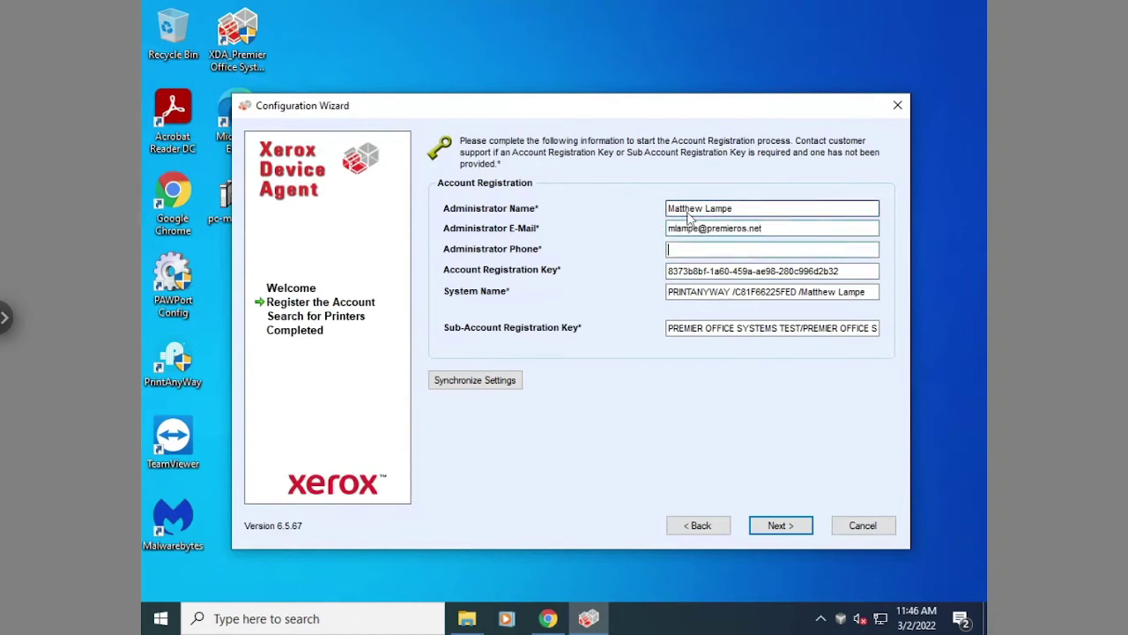
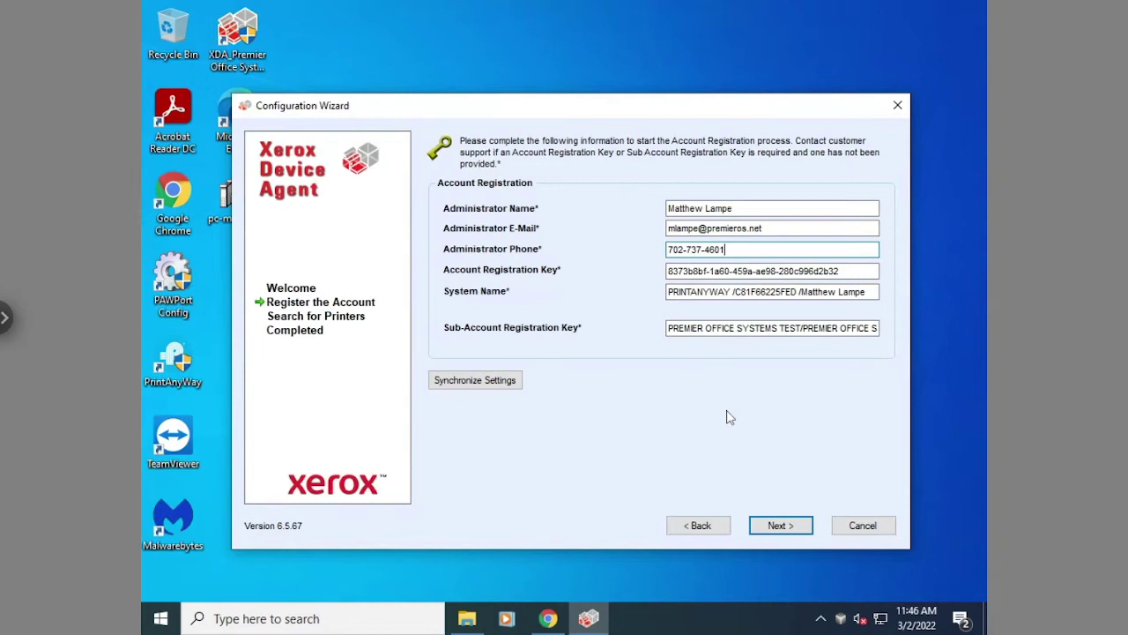
{"action": "left_click", "coordinate": [781, 525]}
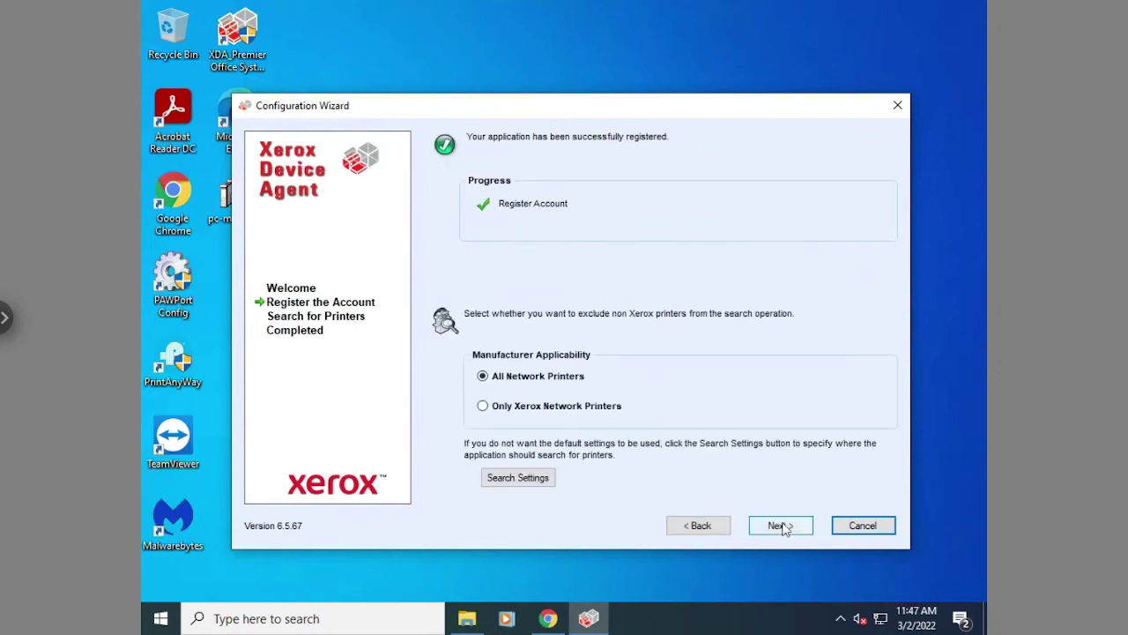
Search only Xerox network printers and continue past the one-printer search result
{"action": "left_click", "coordinate": [500, 407]}
{"action": "left_click", "coordinate": [784, 527]}
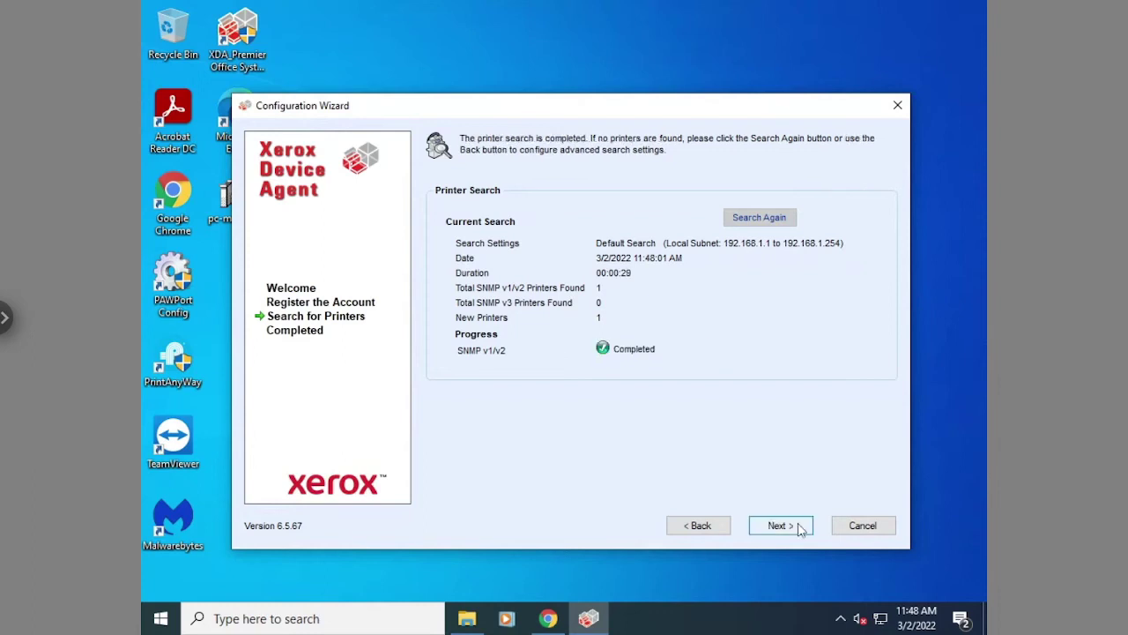
{"action": "left_click", "coordinate": [780, 525]}
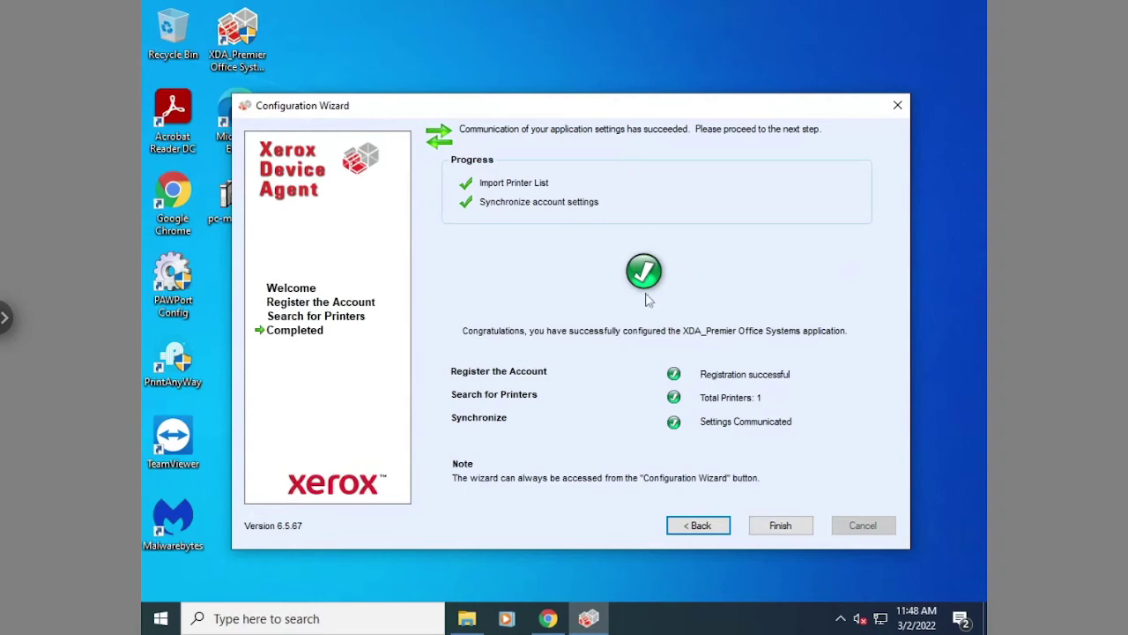
Finish the Configuration Wizard and agree to send diagnostic information to Xerox
{"action": "left_click", "coordinate": [781, 526]}
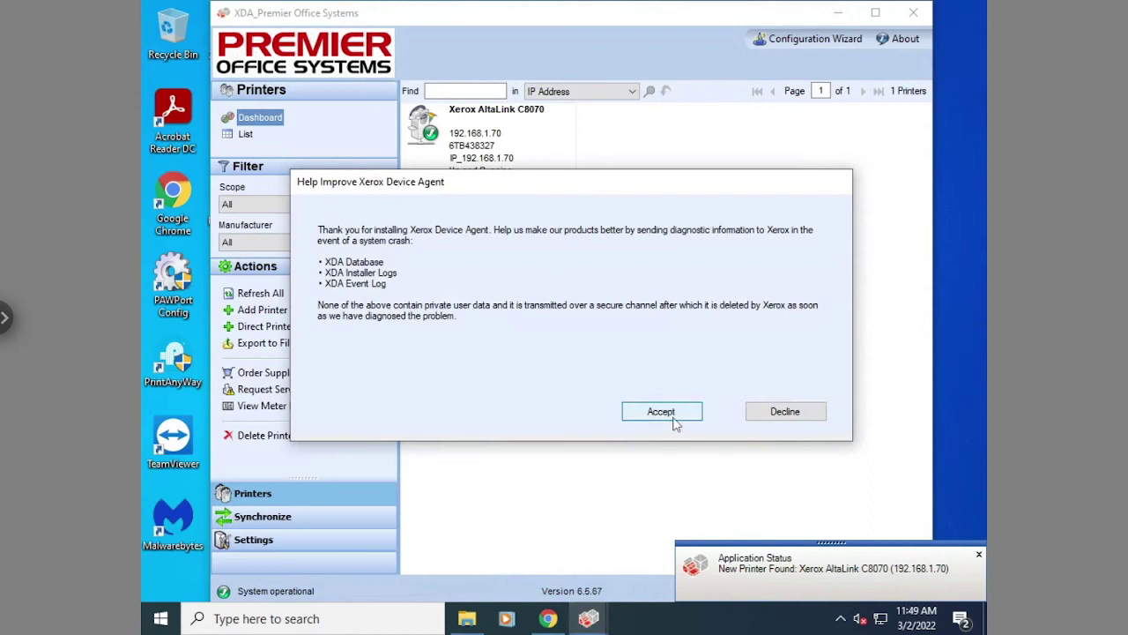
{"action": "left_click", "coordinate": [676, 421]}
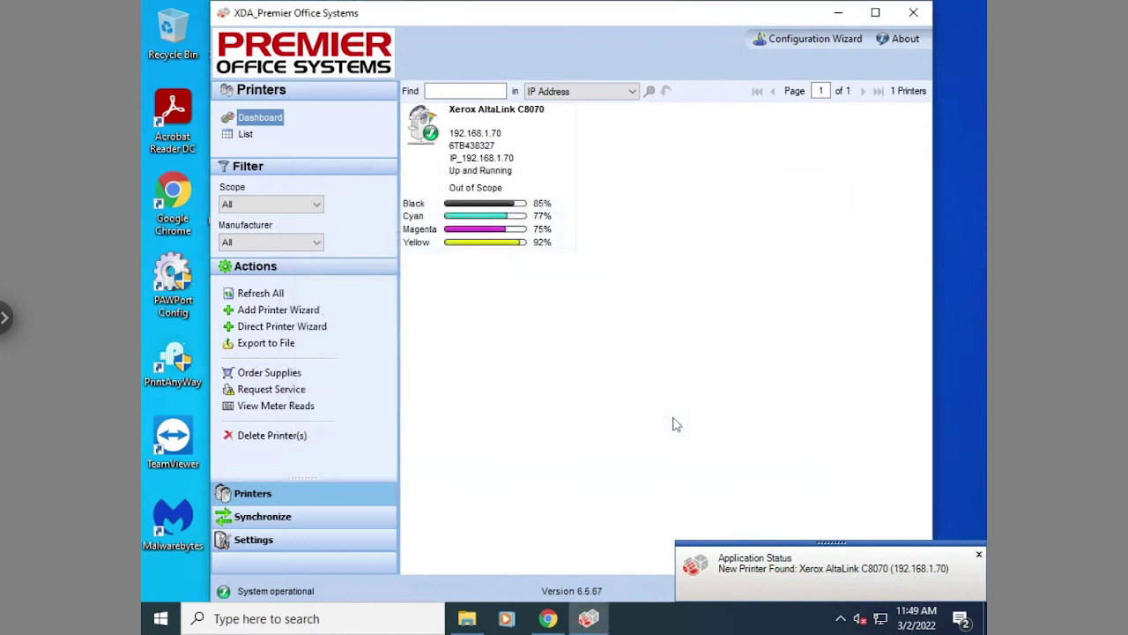
Dismiss the new-printer notification and set synchronization to run every 6 hours
{"action": "left_click", "coordinate": [976, 555]}
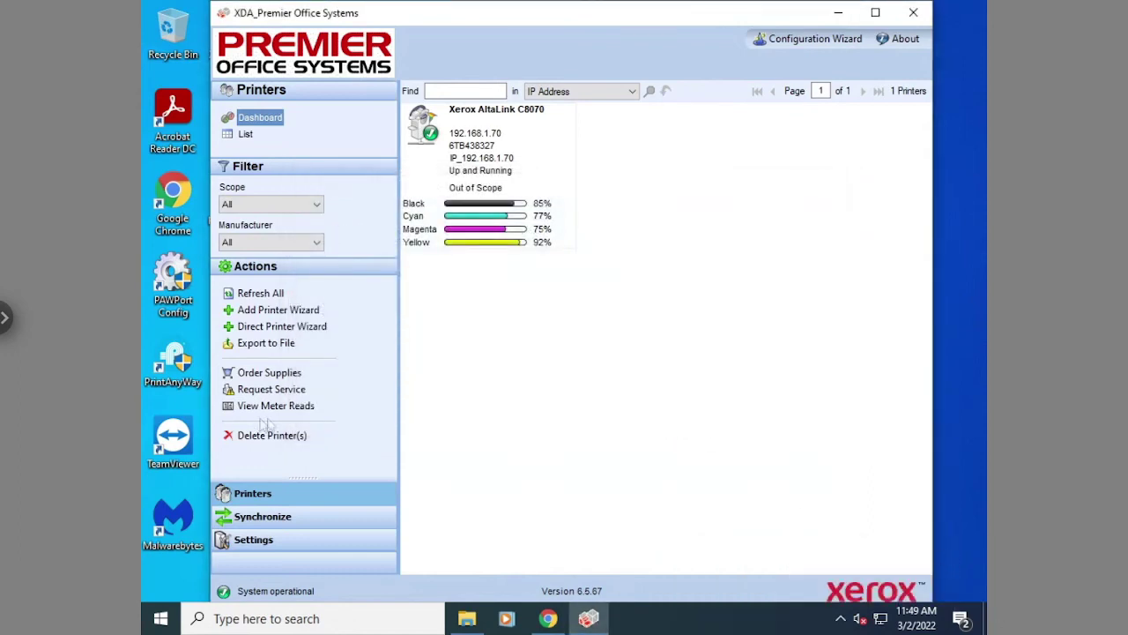
{"action": "left_click", "coordinate": [259, 519]}
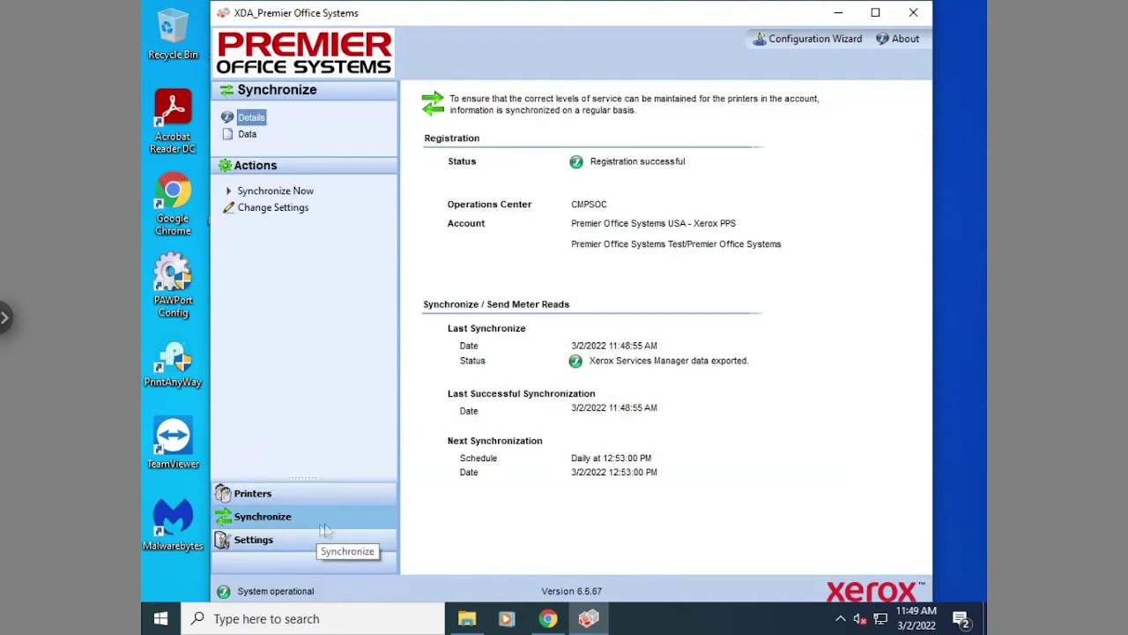
{"action": "left_click", "coordinate": [276, 214]}
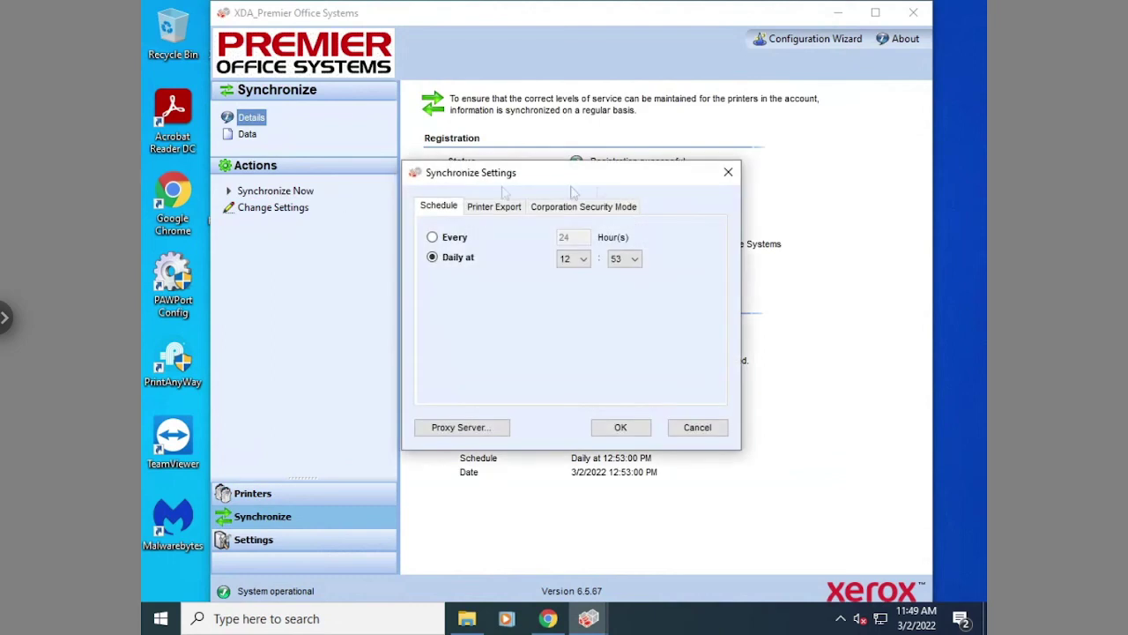
{"action": "left_click", "coordinate": [431, 239]}
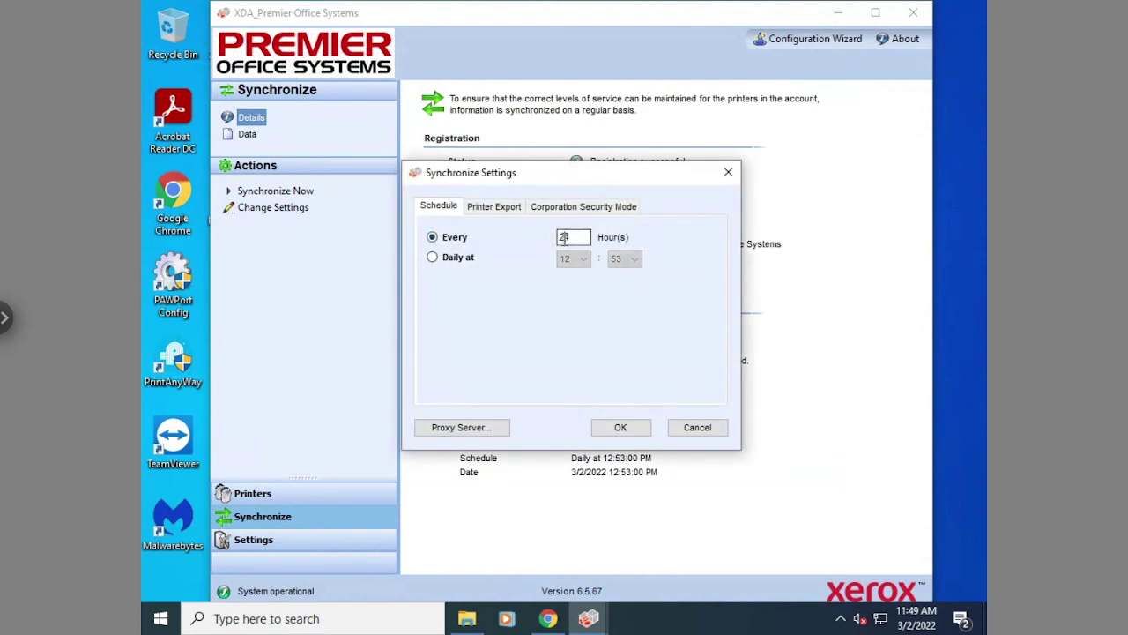
{"action": "left_click", "coordinate": [564, 244]}
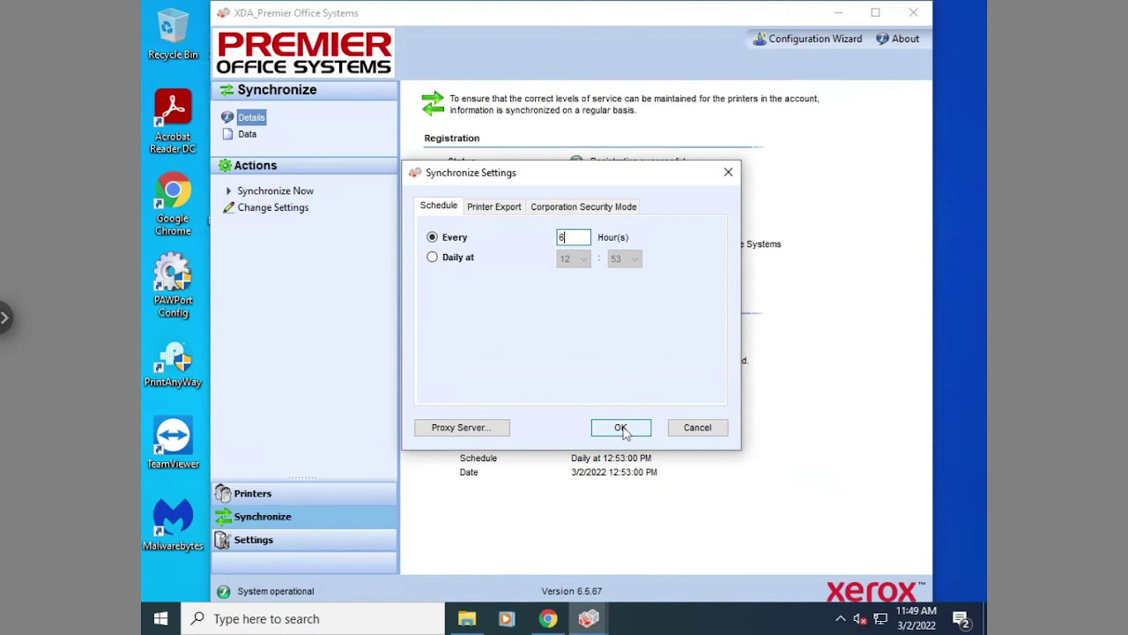
{"action": "left_click", "coordinate": [620, 427]}
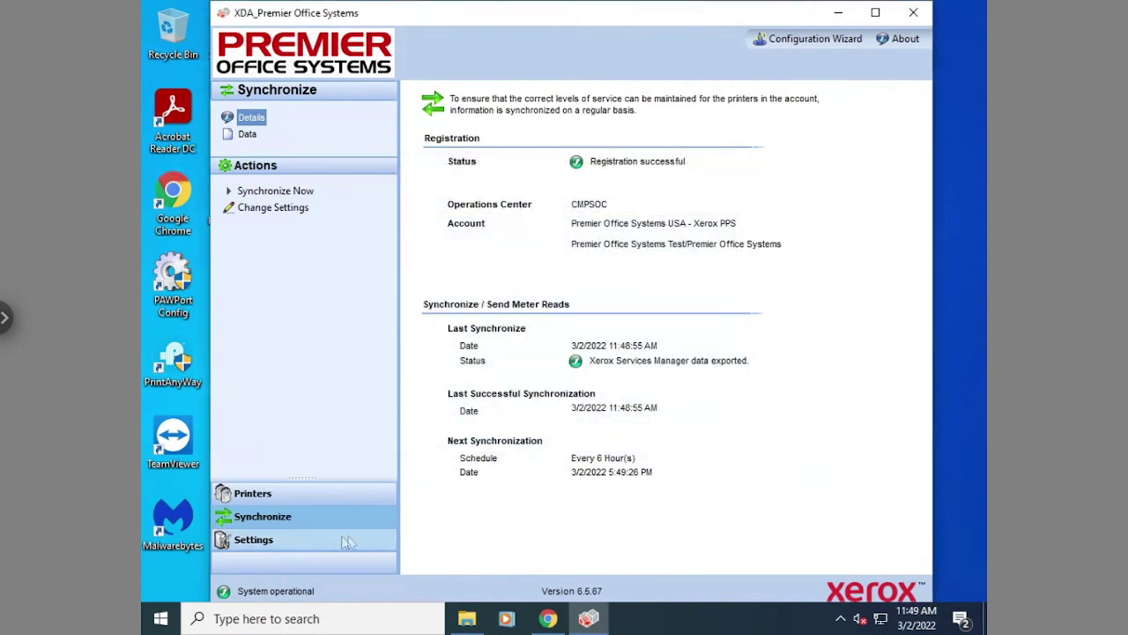
Set Local Alerts to No Popups, then return to the Printers dashboard showing the AltaLink C8070
{"action": "left_click", "coordinate": [307, 539]}
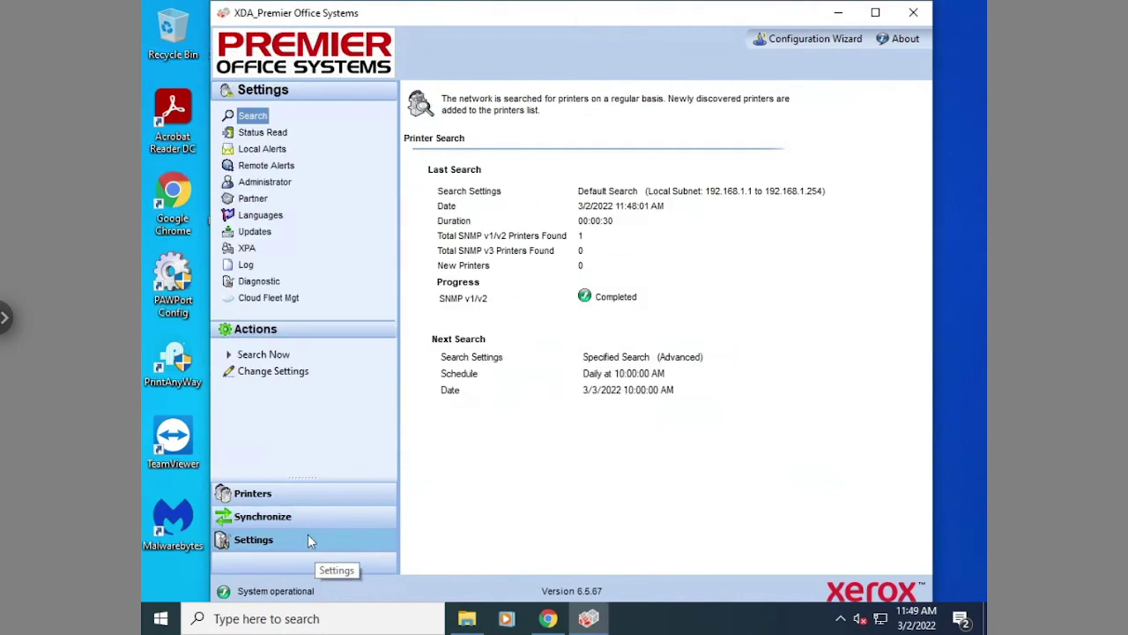
{"action": "left_click", "coordinate": [265, 150]}
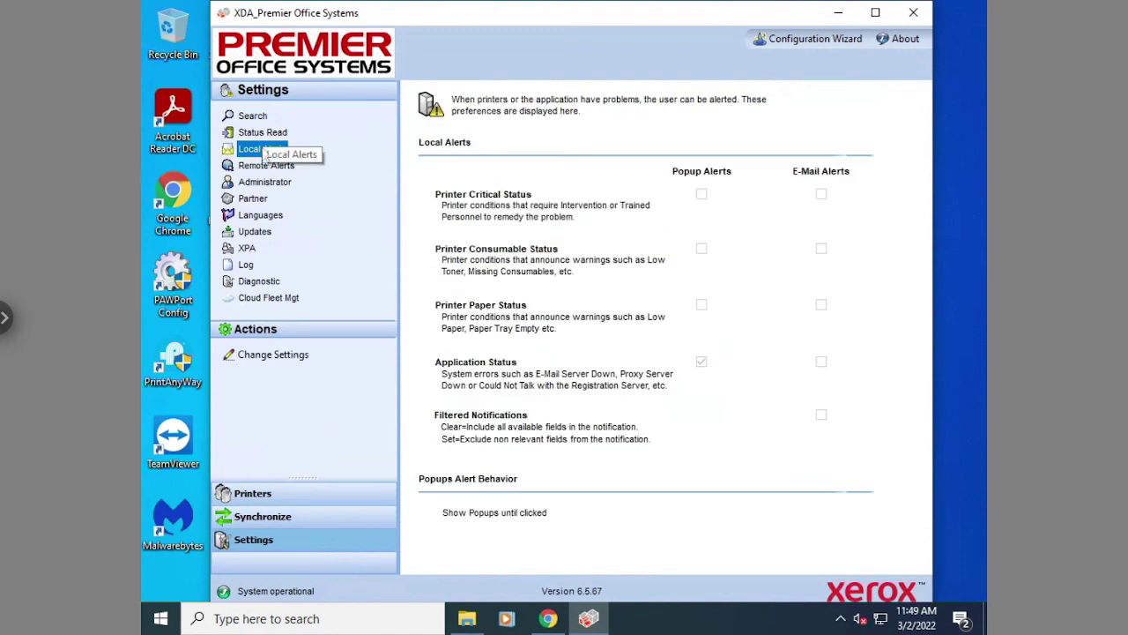
{"action": "left_click", "coordinate": [273, 356]}
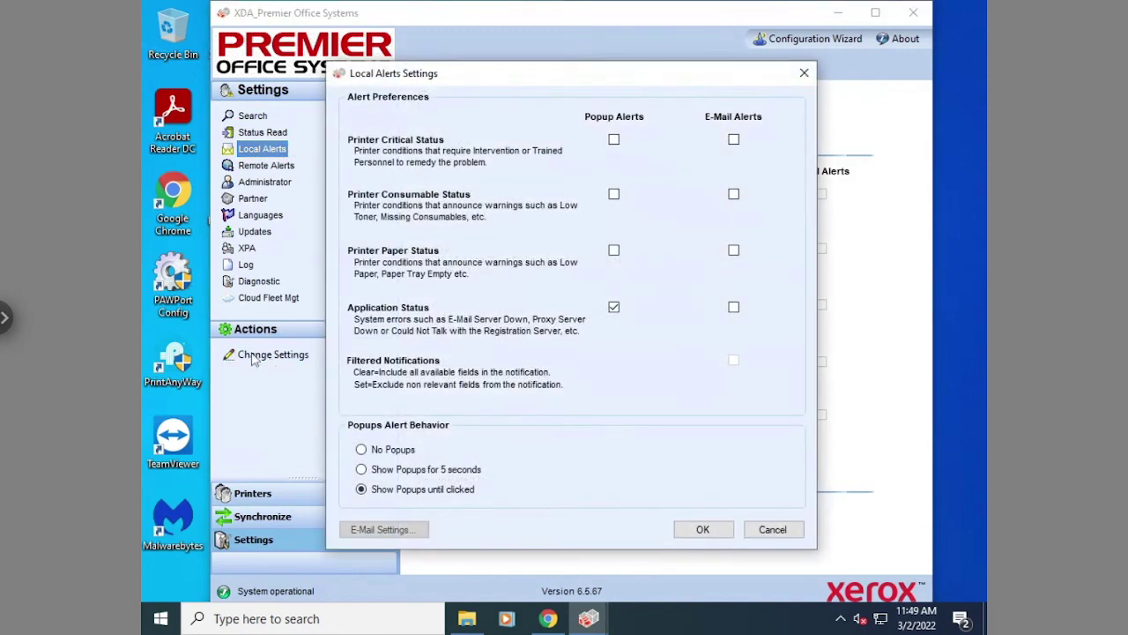
{"action": "left_click", "coordinate": [361, 451]}
{"action": "left_click", "coordinate": [702, 530]}
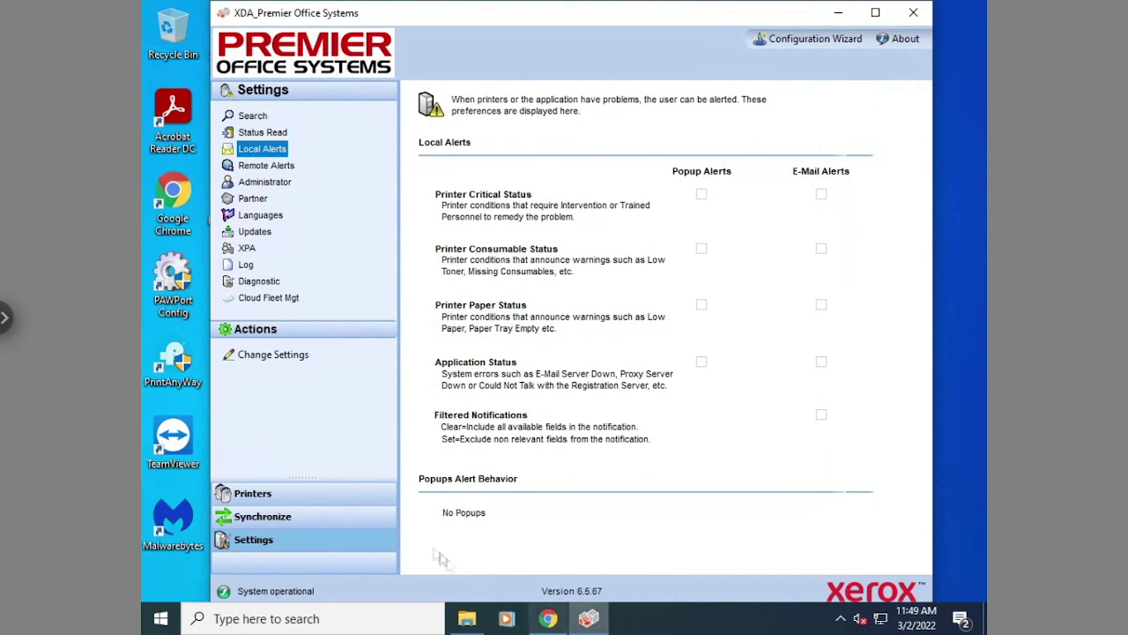
{"action": "left_click", "coordinate": [307, 499]}
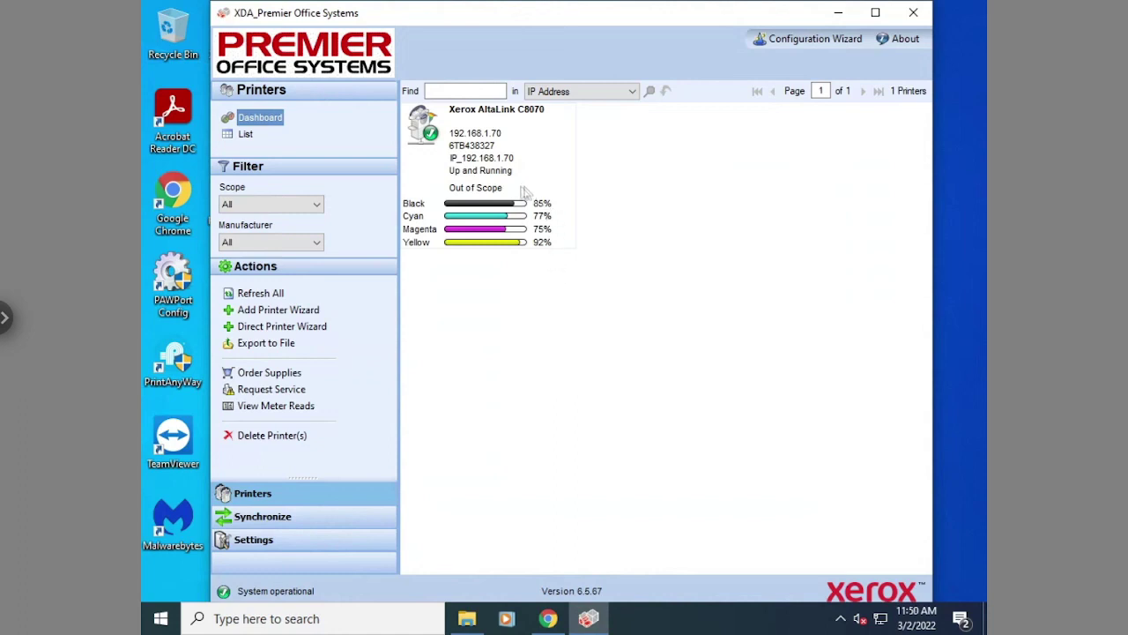
{"action": "left_click", "coordinate": [481, 91]}
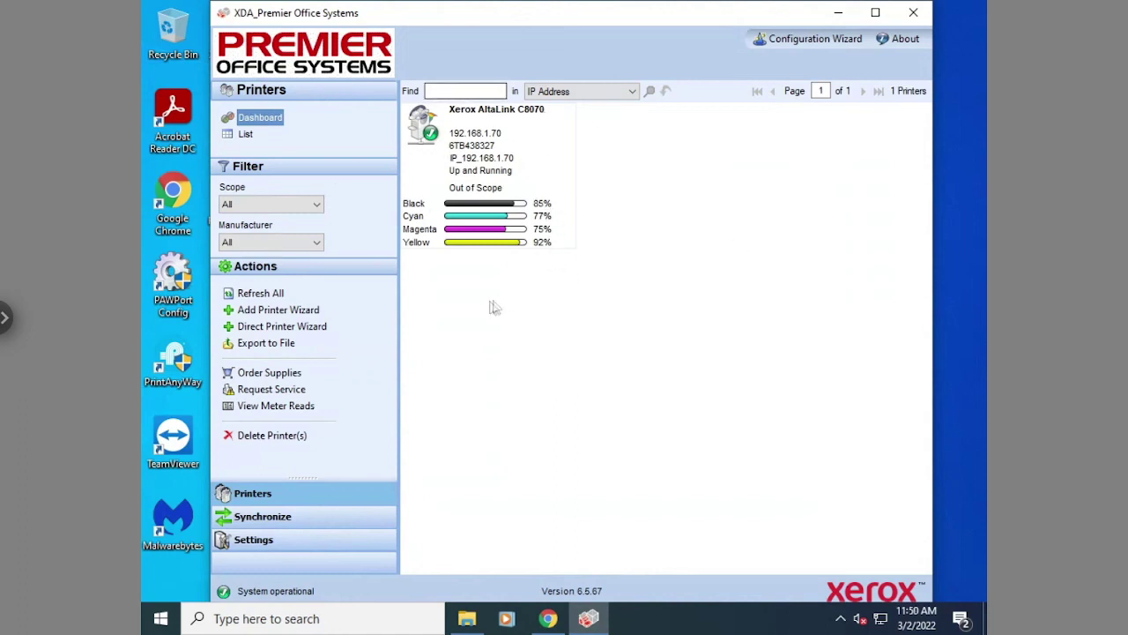